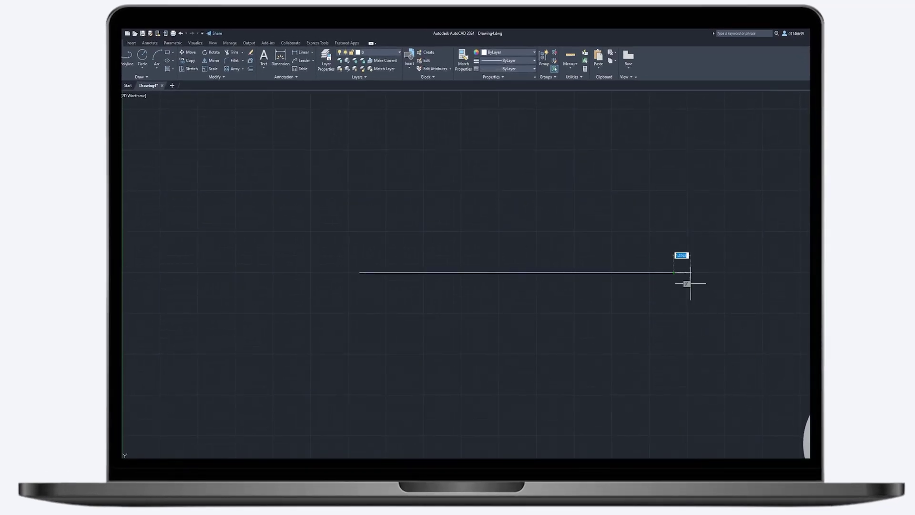
Click out the vertical, top, right, bottom and left edges of the stepped ortho outline.
left_click(673, 164)
left_click(804, 164)
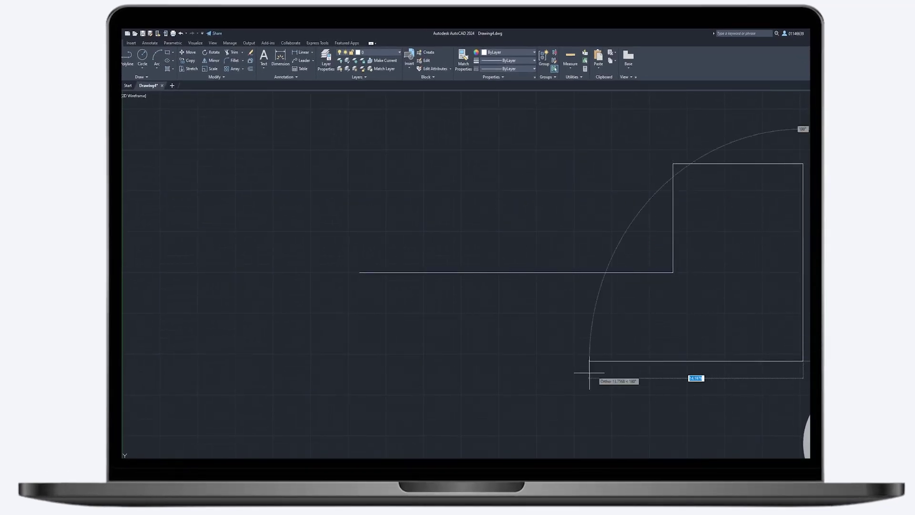
left_click(803, 361)
left_click(279, 361)
left_click(279, 234)
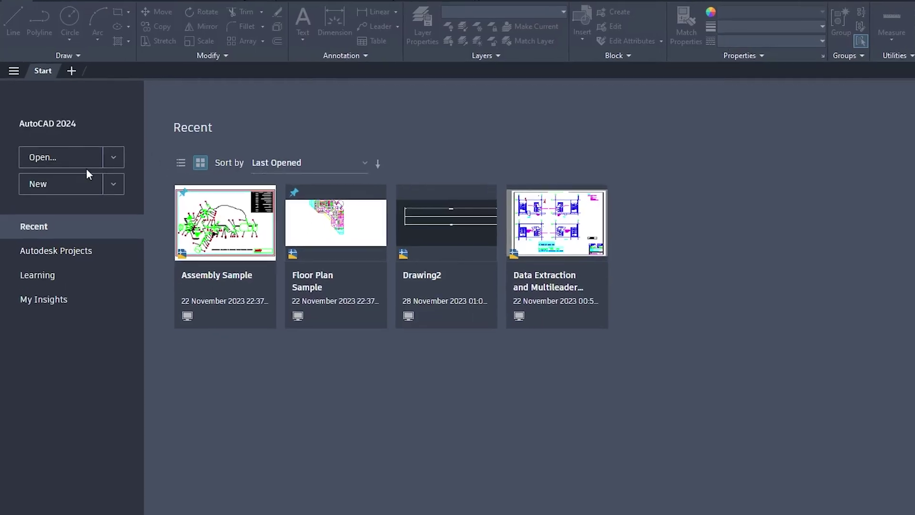
Create the new blank drawing Drawing4 from the Start page.
left_click(81, 184)
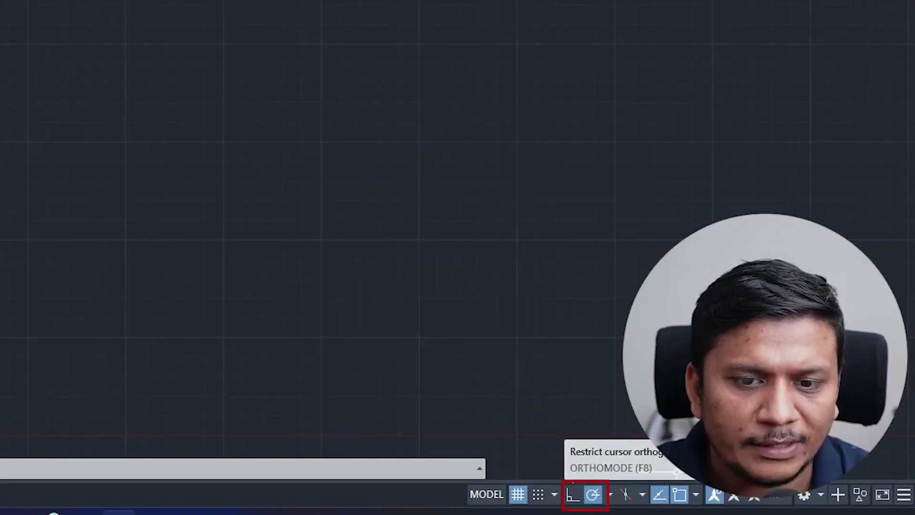
Turn on ortho mode and draw the long horizontal base line of the outline.
left_click(575, 492)
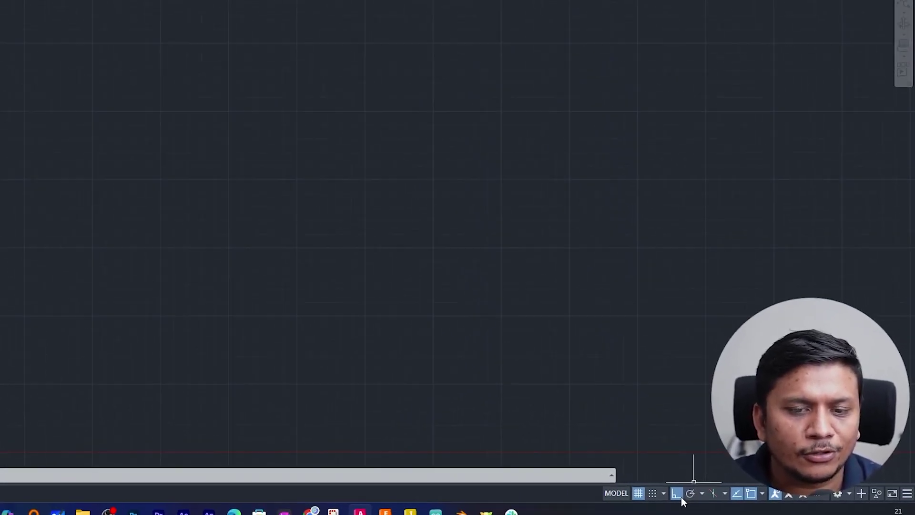
left_click(8, 29)
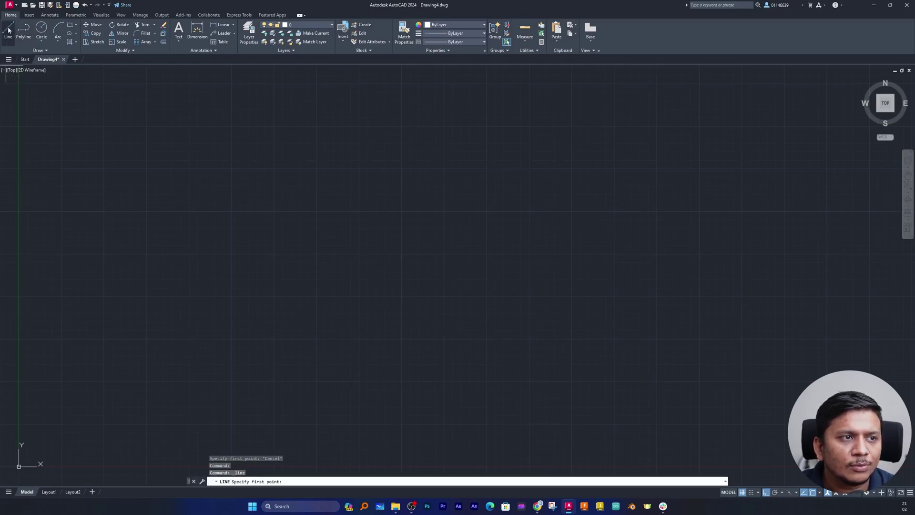
left_click(8, 30)
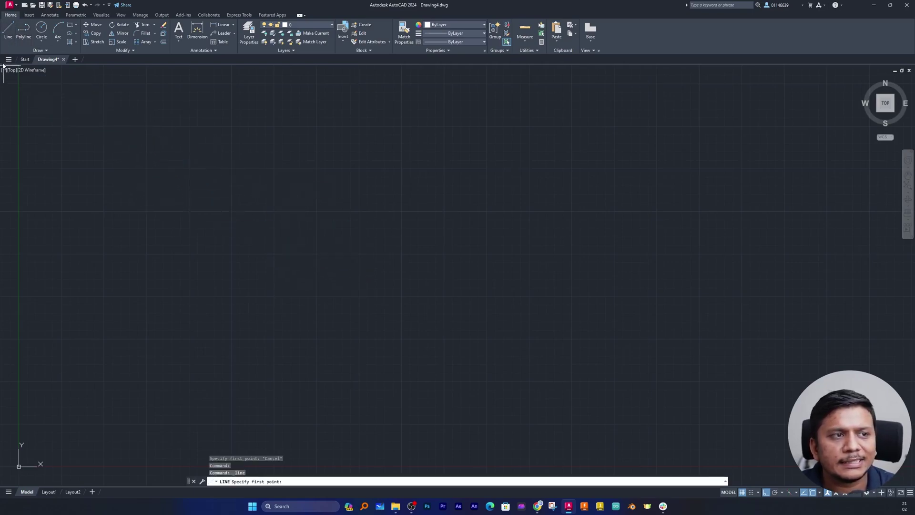
left_click(286, 253)
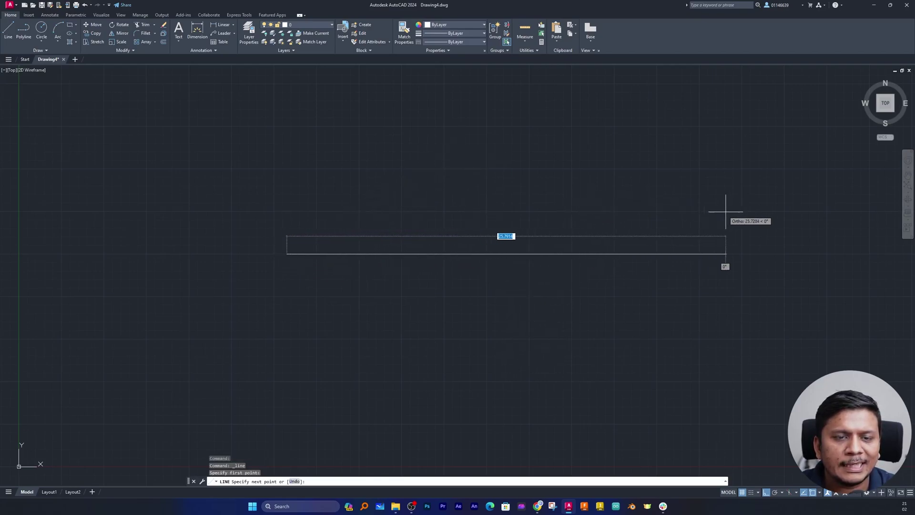
left_click(640, 254)
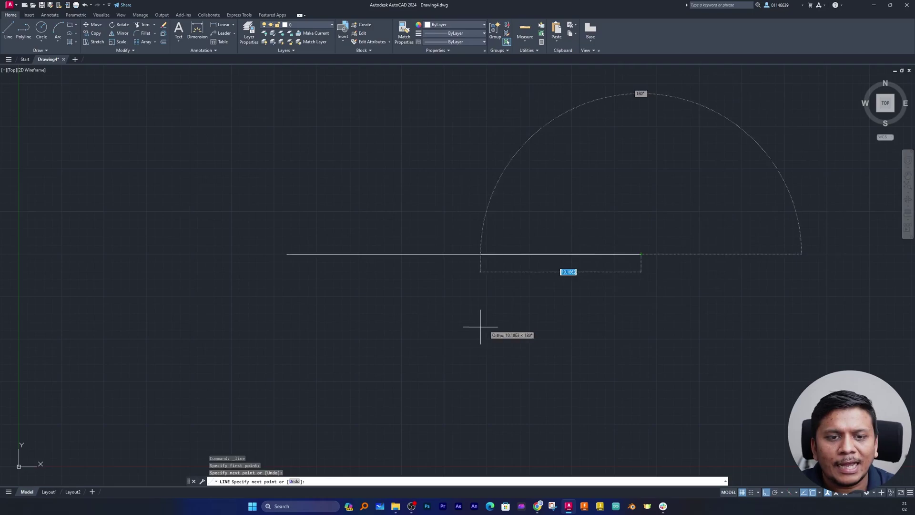
left_click(641, 253)
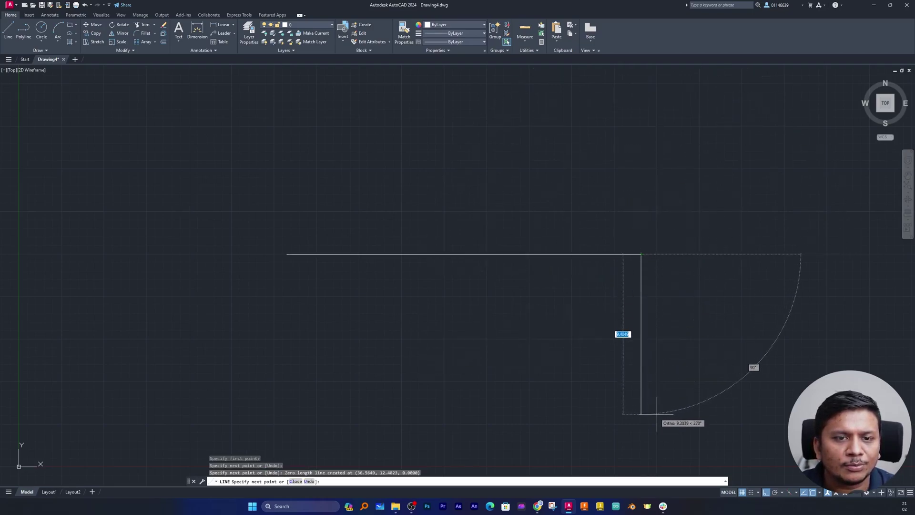
Add the vertical, top, bottom and left edges, closing the stepped outline onto the first line.
left_click(650, 141)
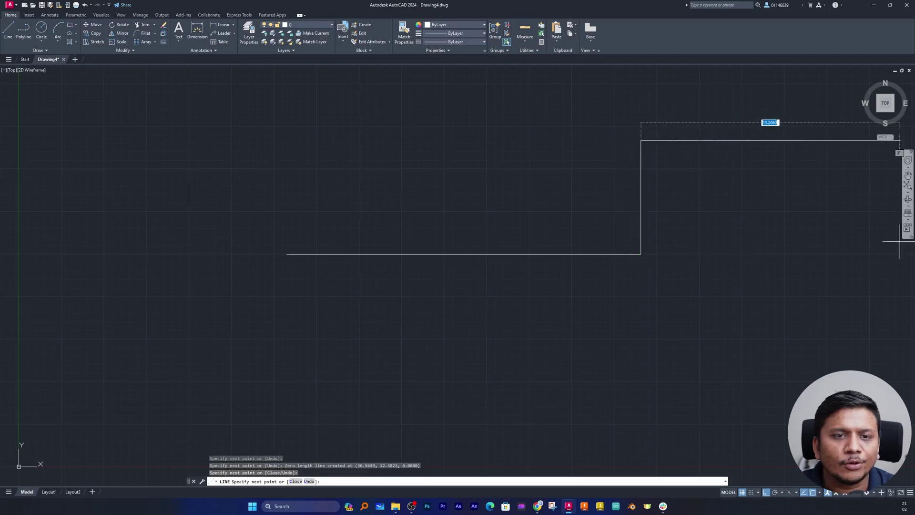
left_click(787, 153)
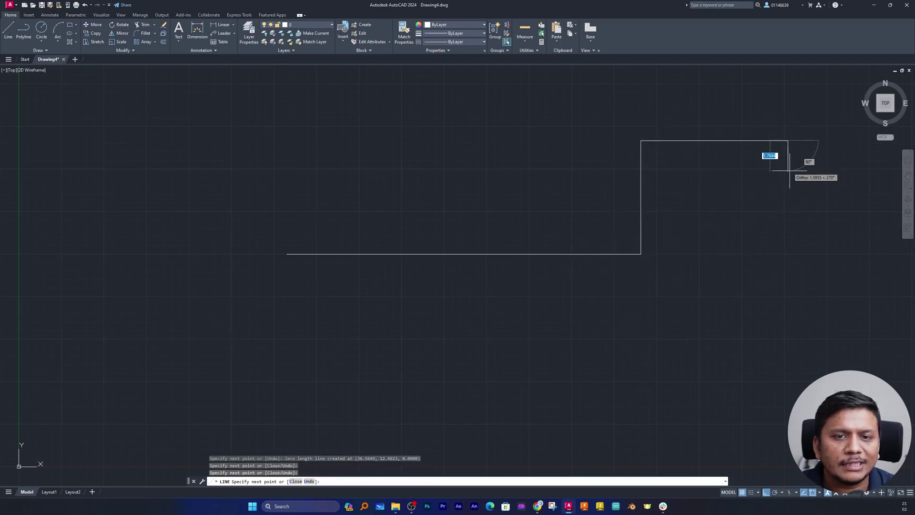
left_click(196, 346)
left_click(196, 213)
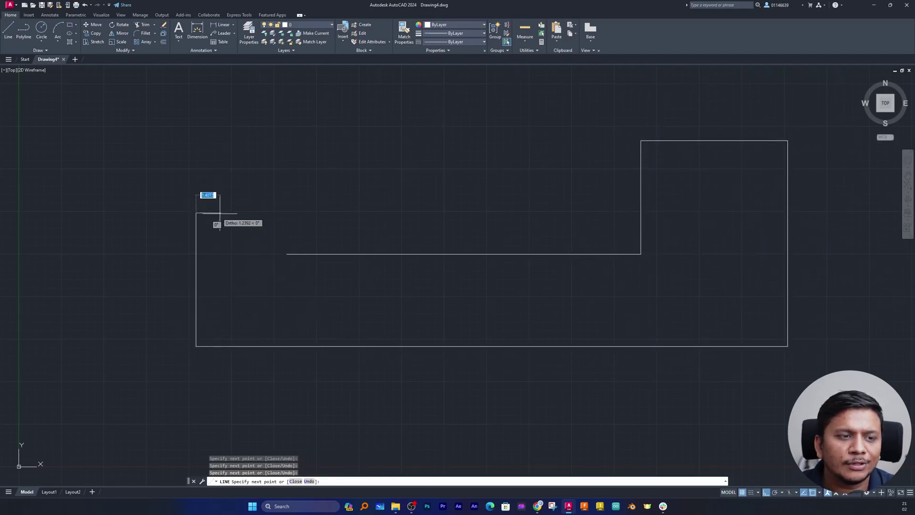
left_click(287, 213)
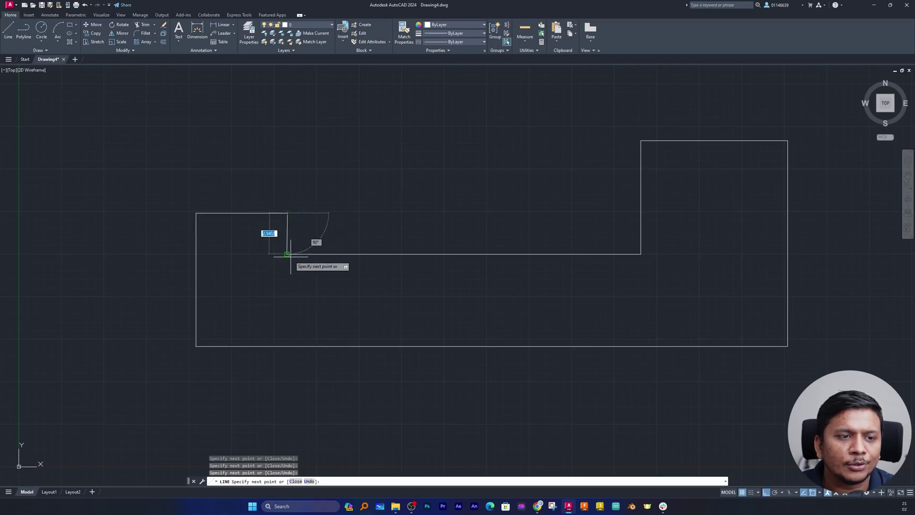
left_click(288, 254)
key("Escape")
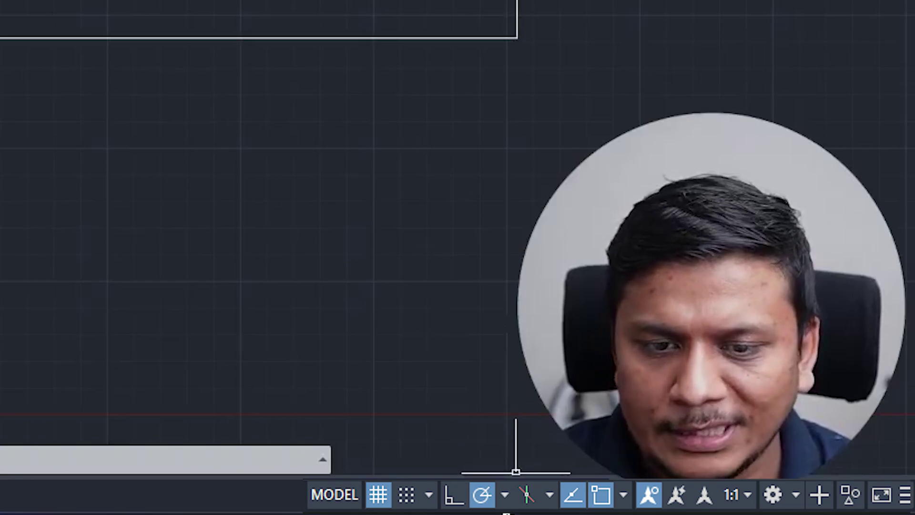
Check the polar tracking angle choices and place a line's first point above the outline.
left_click(505, 495)
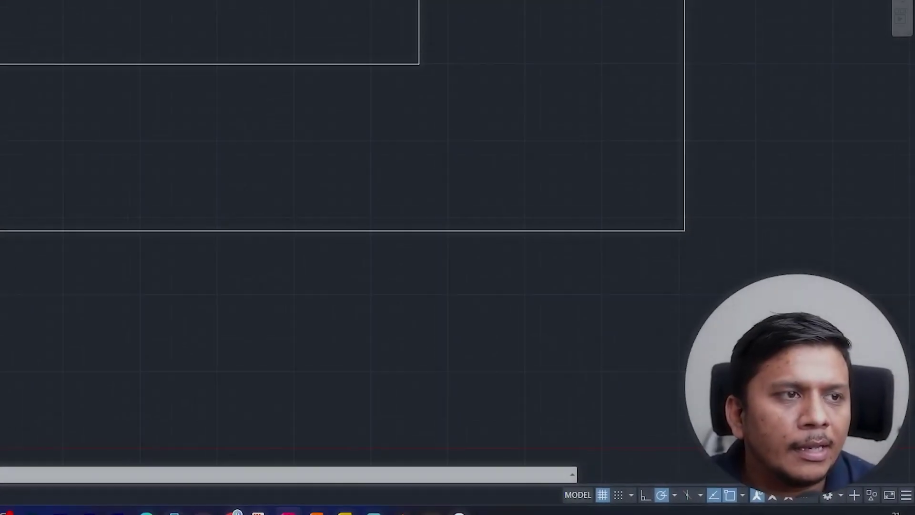
left_click(291, 162)
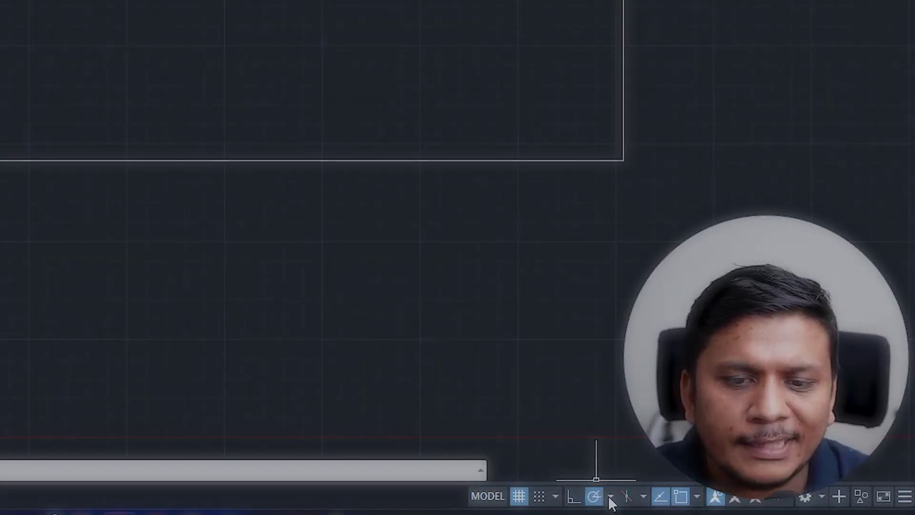
Set polar tracking to 30, 60, 90 increments and draw a short 30° line above the outline.
left_click(611, 497)
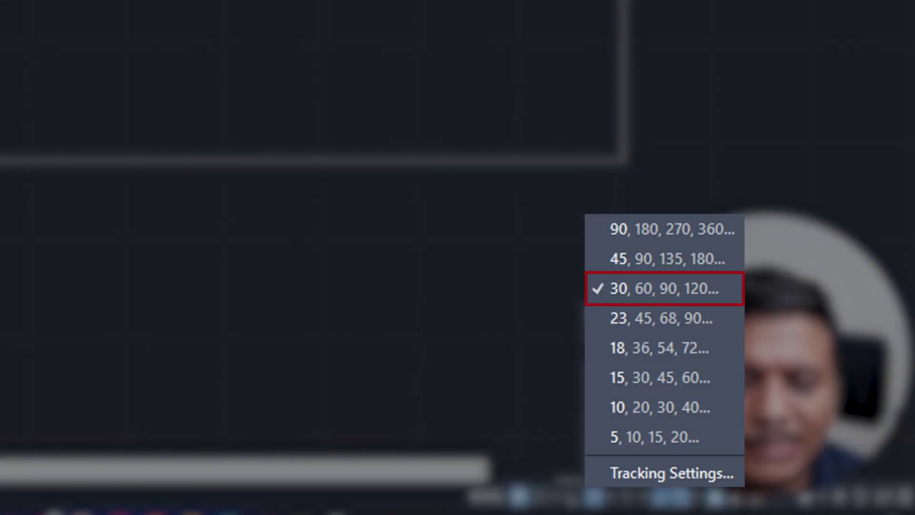
left_click(666, 289)
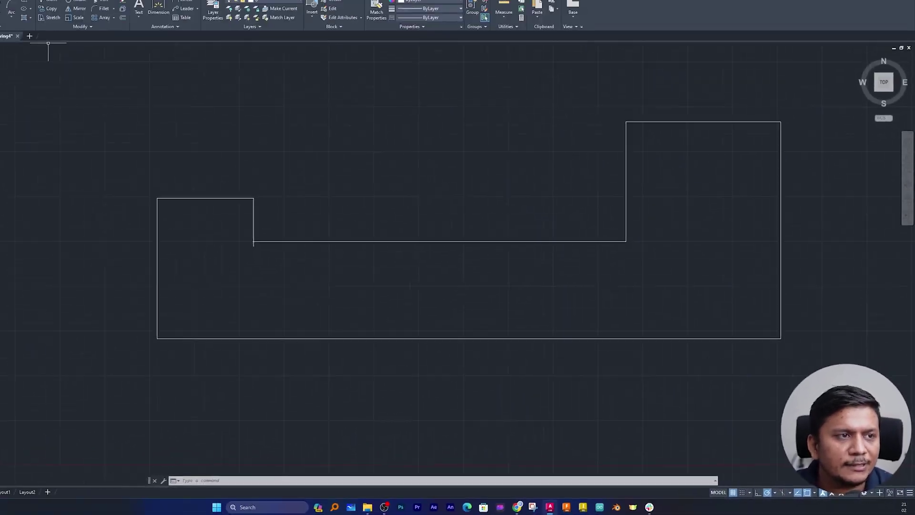
type("l")
key("Return")
left_click(296, 168)
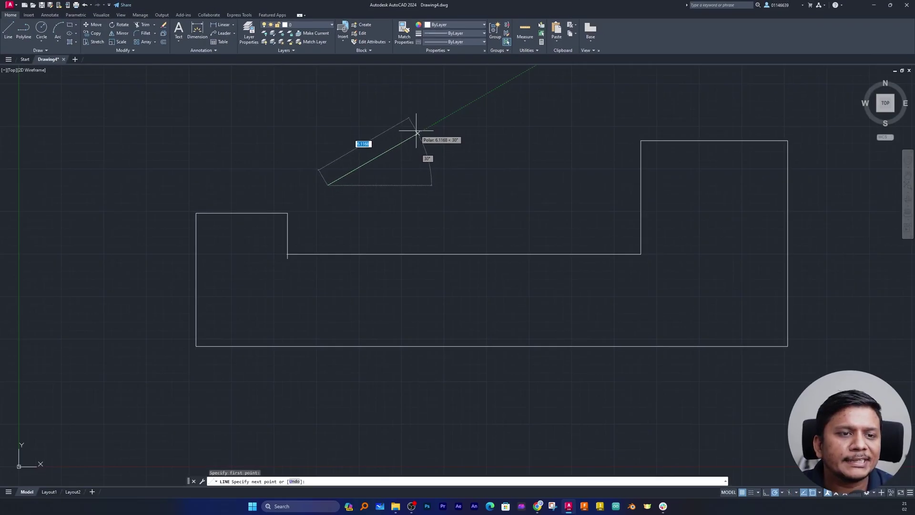
left_click(417, 133)
key("Escape")
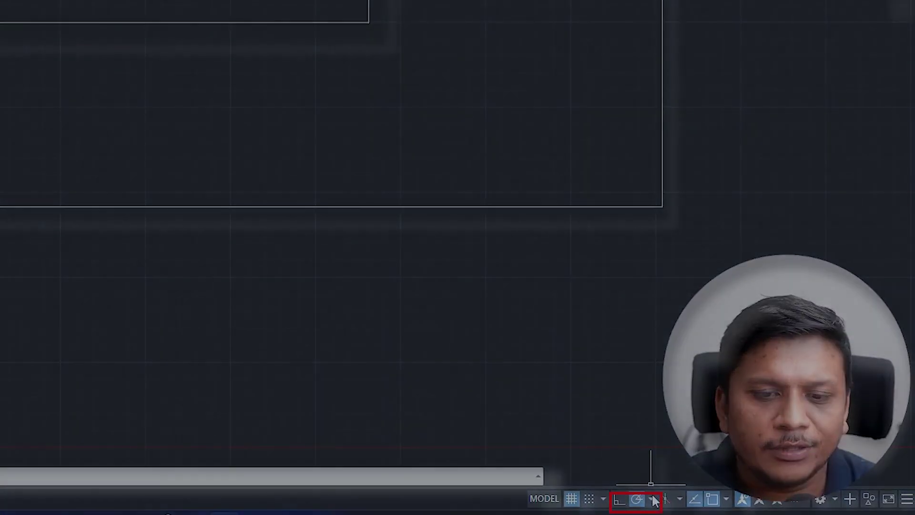
Enable additional polar angles and add 23° as a new tracking angle.
left_click(651, 498)
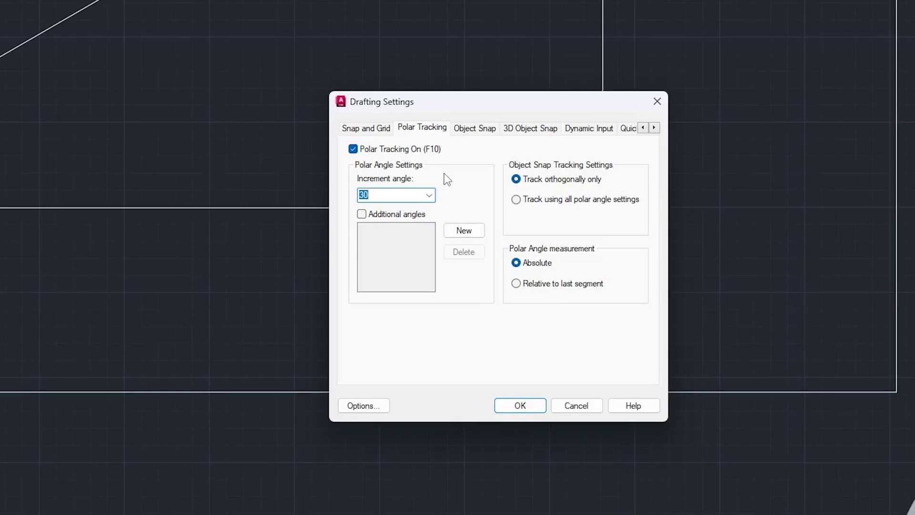
left_click(363, 215)
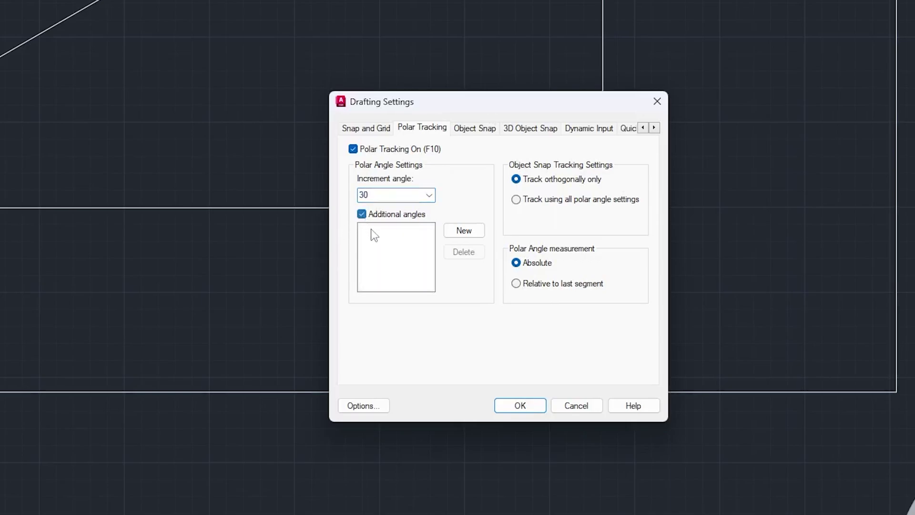
left_click(463, 233)
type("23")
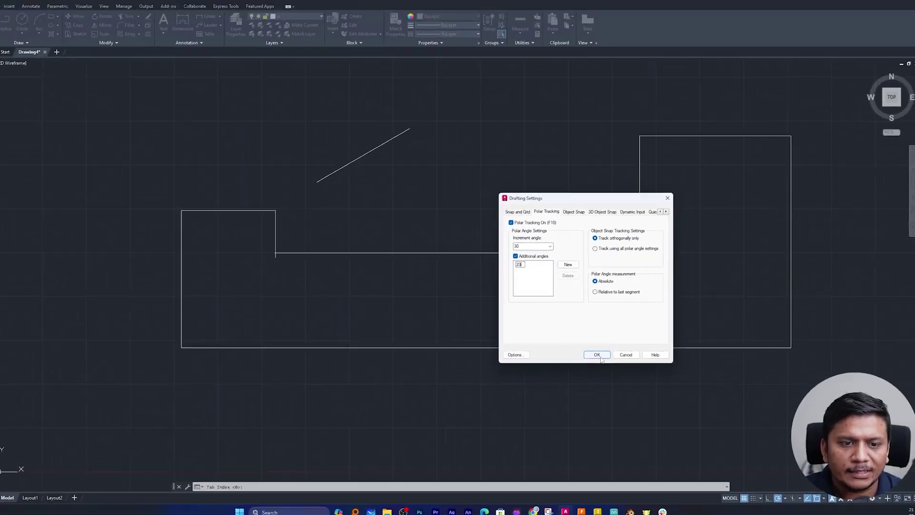
left_click(596, 354)
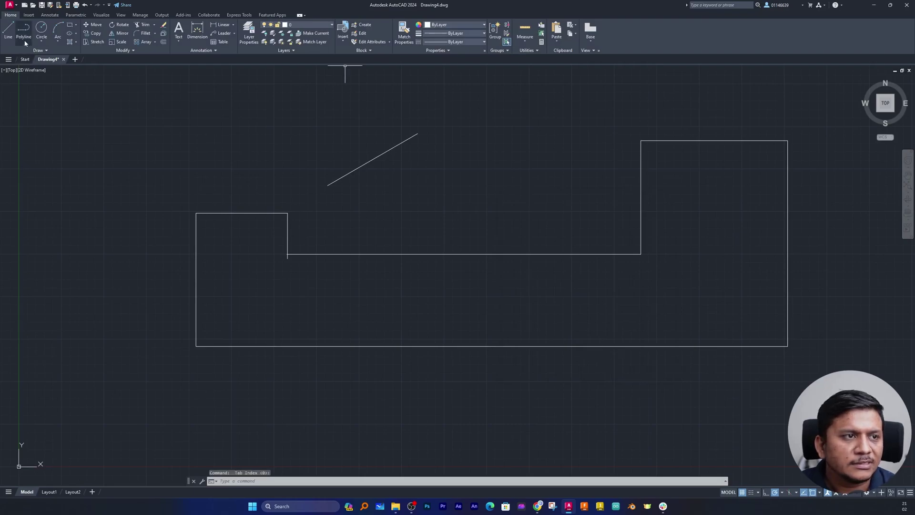
Draw a longer line along the 23° polar track, right of and below the 30° line.
left_click(0, 23)
left_click(383, 219)
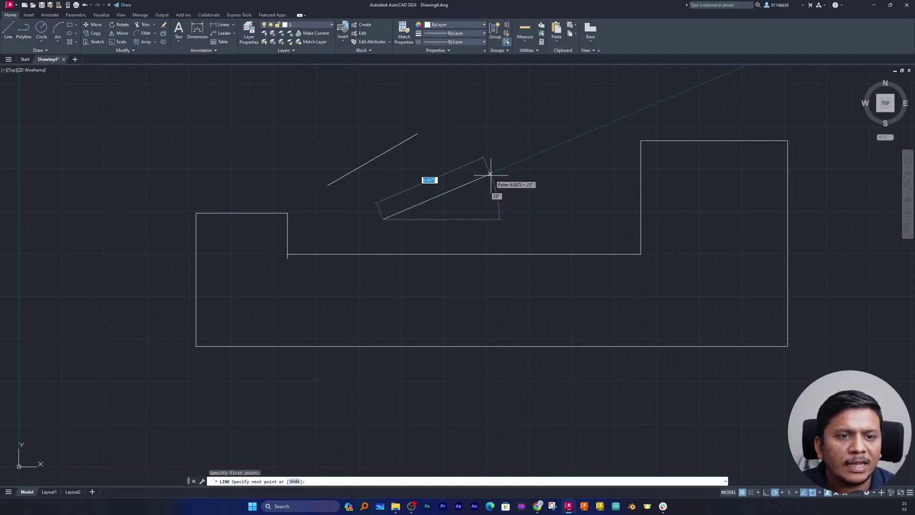
left_click(558, 146)
key("Escape")
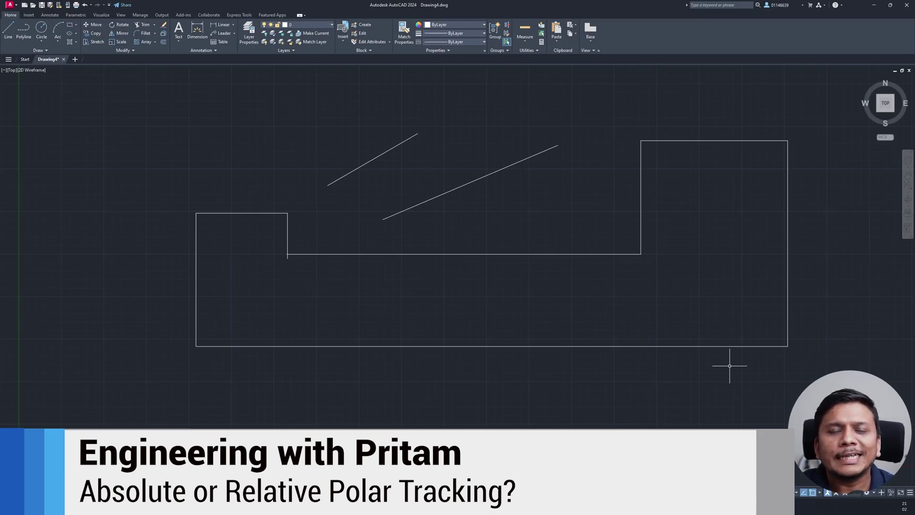
Switch polar angle measurement to Relative to last segment in the tracking settings.
left_click(752, 430)
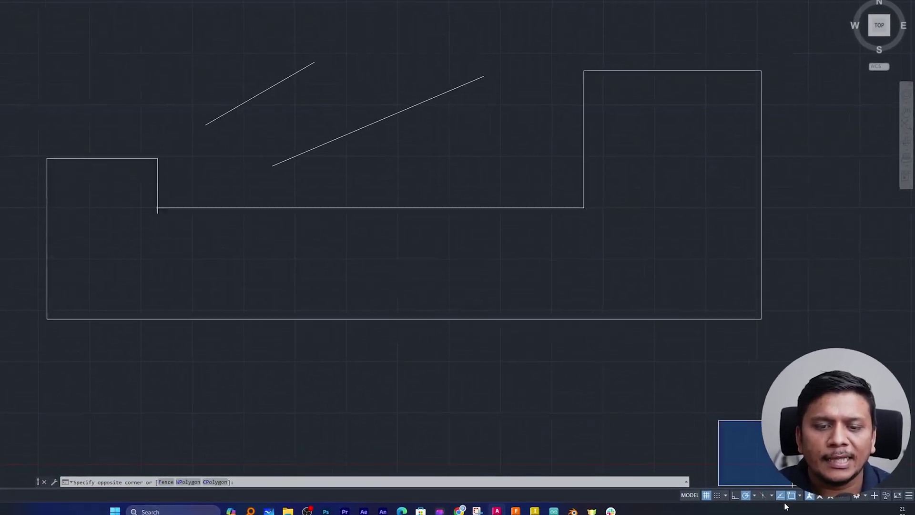
left_click(755, 495)
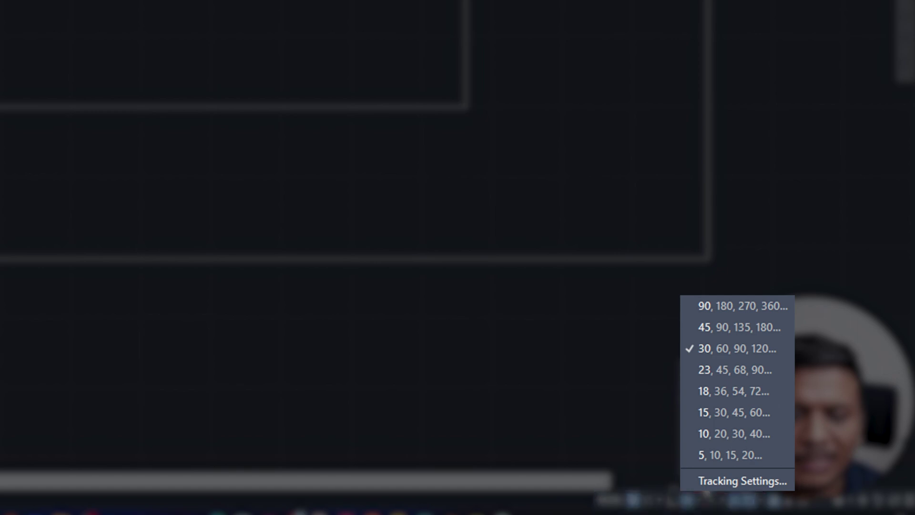
left_click(742, 481)
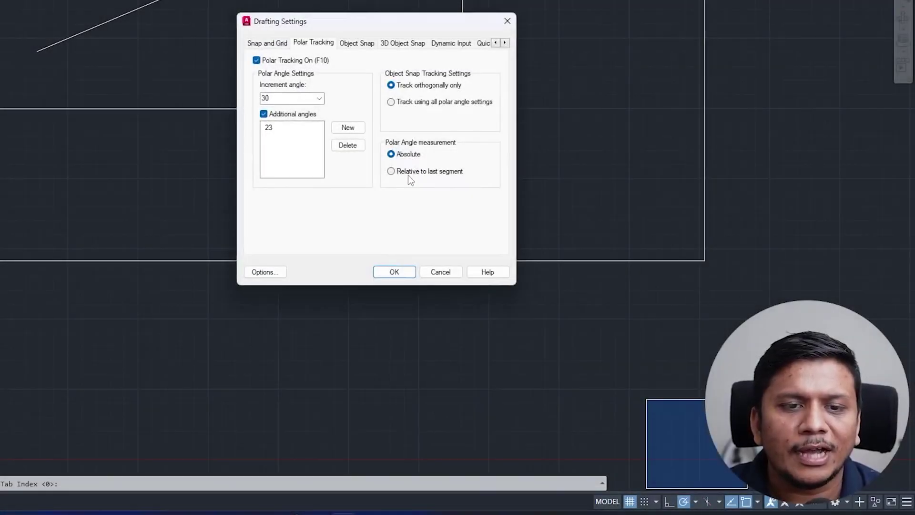
left_click(410, 173)
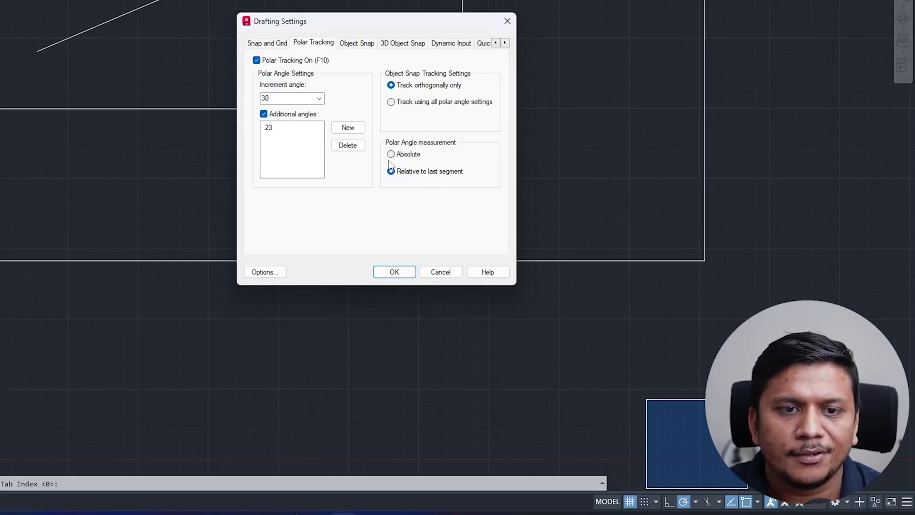
left_click(403, 272)
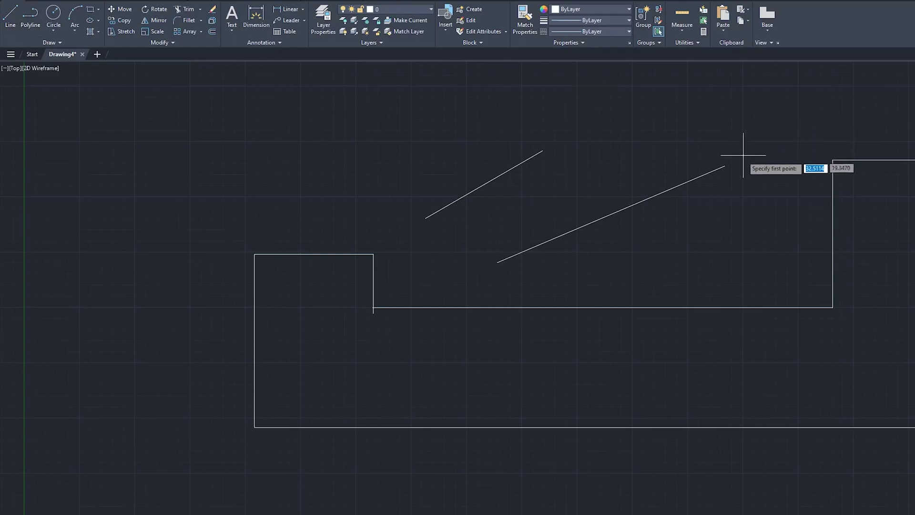
Draw a segment from the 23° line's upper end, bent 23° relative to that line.
left_click(725, 166)
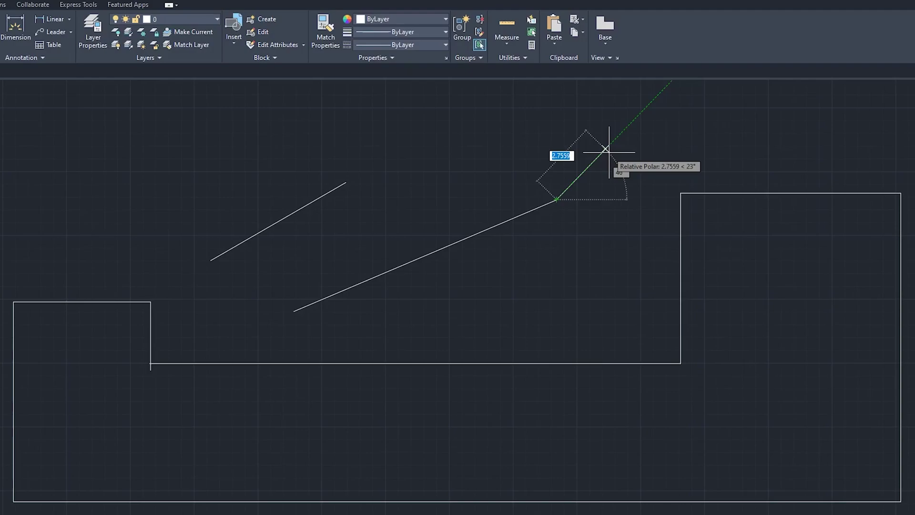
left_click(640, 113)
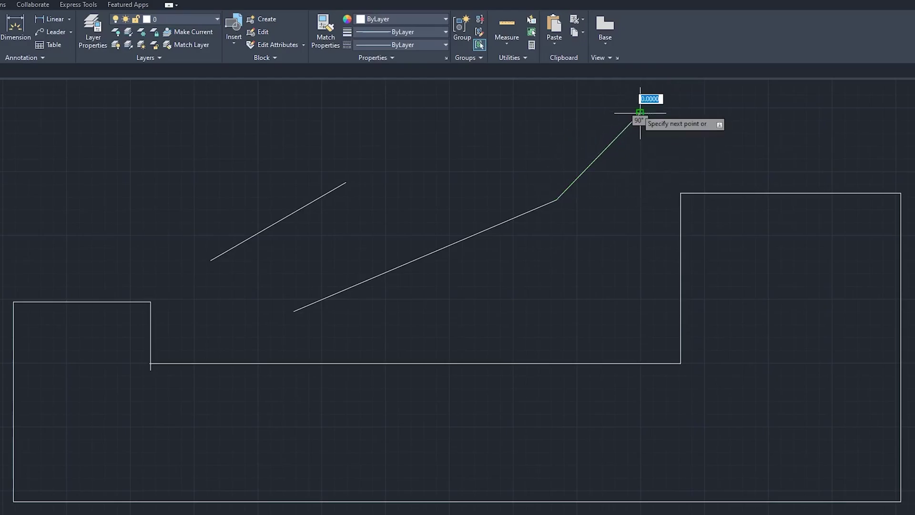
key("Escape")
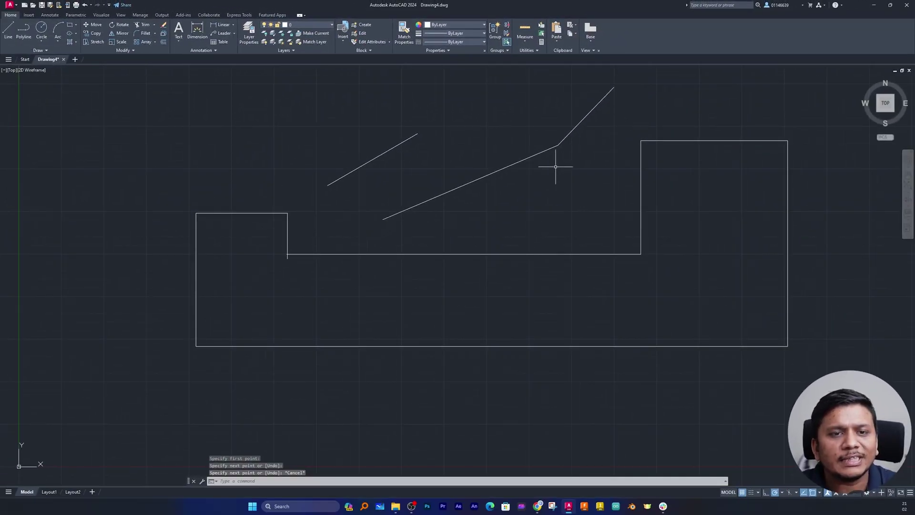
scroll(556, 167, "down", 6)
scroll(536, 221, "up", 4)
scroll(505, 242, "up", 4)
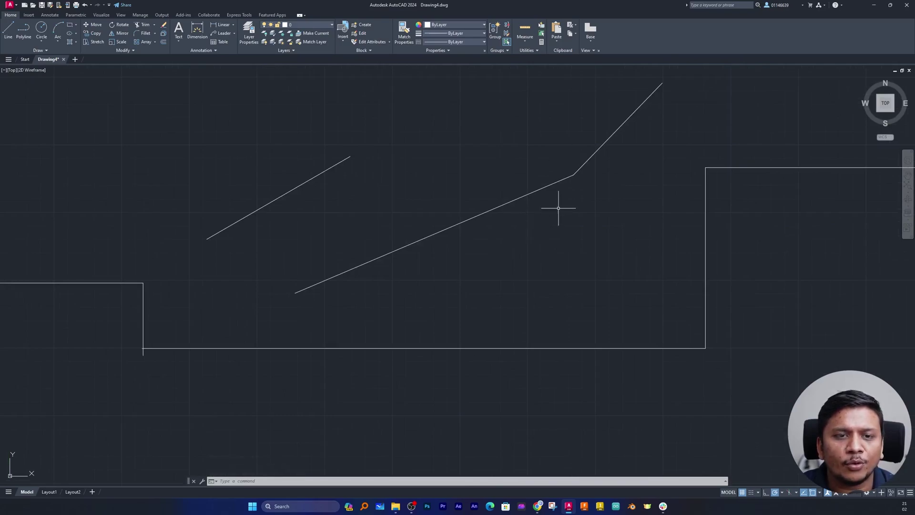
scroll(562, 209, "down", 3)
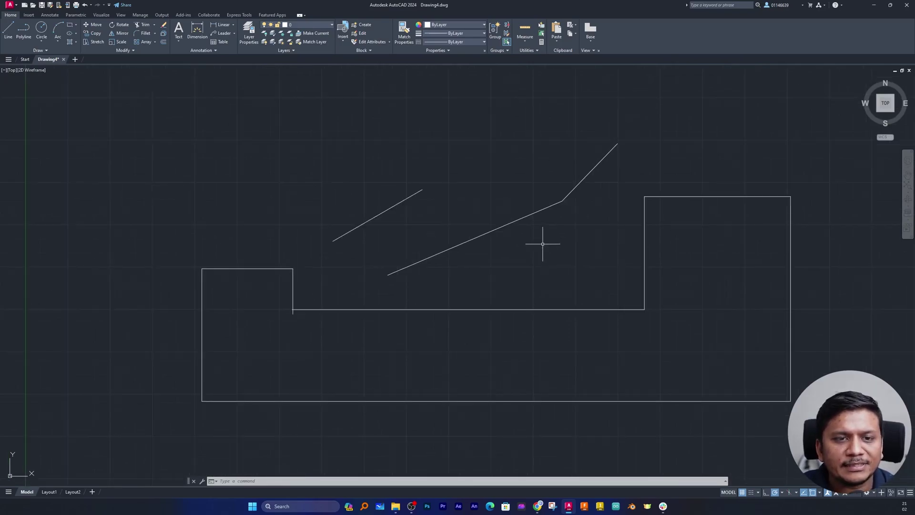
scroll(464, 171, "up", 3)
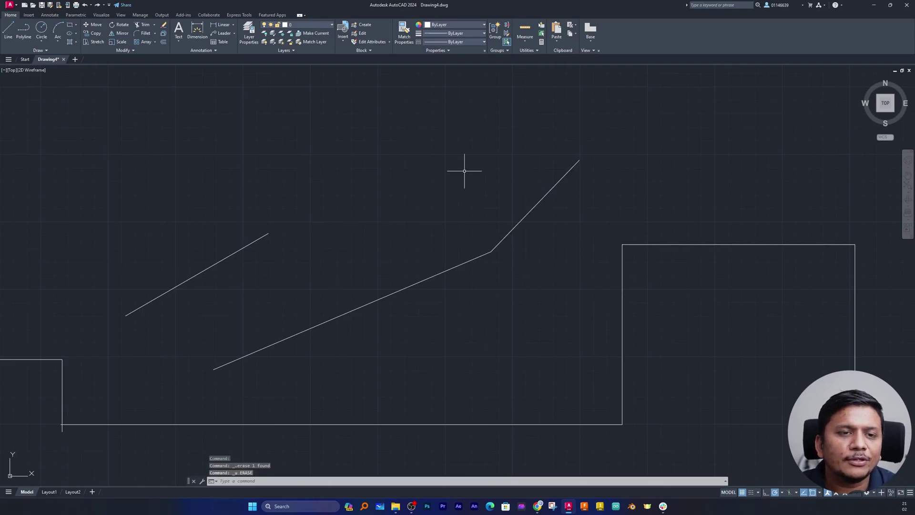